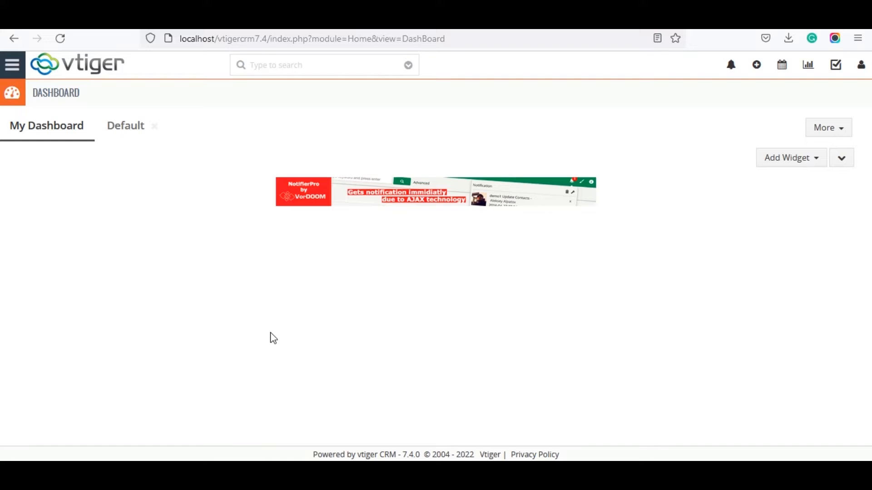
- Open the Notifyplus record list from the Tools modules
click(6, 71)
mouse_move(94, 272)
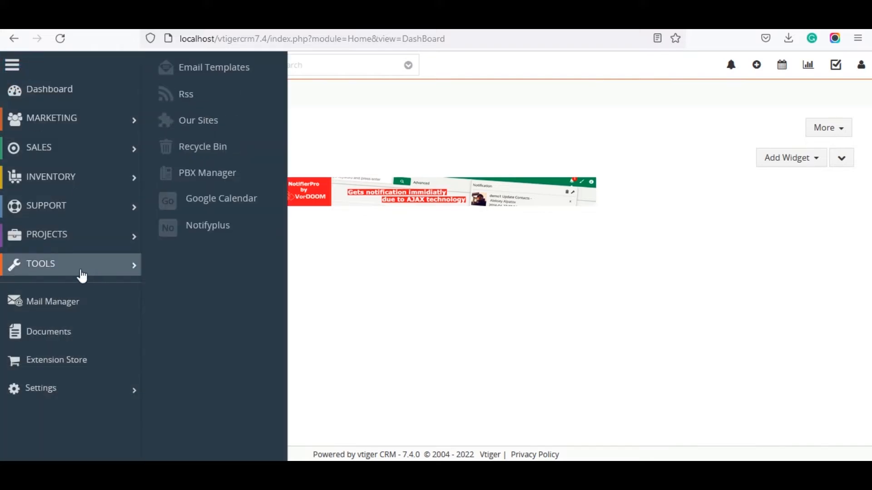
click(199, 236)
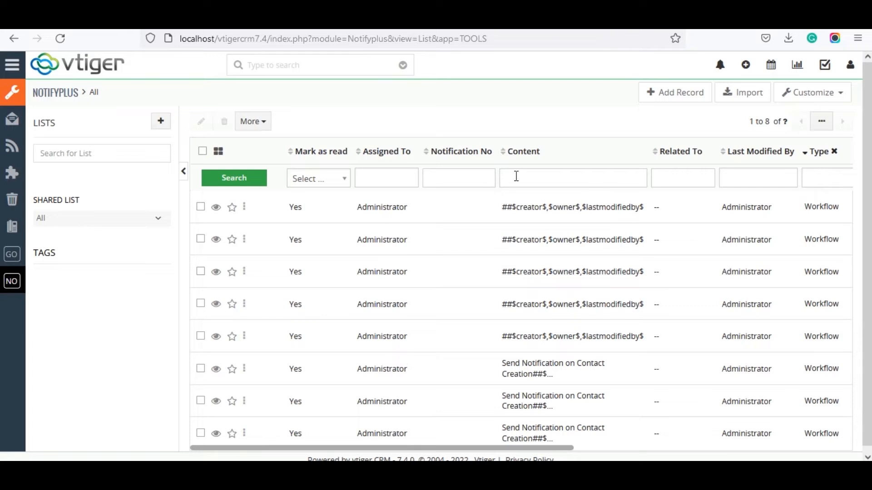
- Examine the columns of the Notifyplus record list, from Mark as read through Notification Date & Time
scroll(470, 449, right, 3)
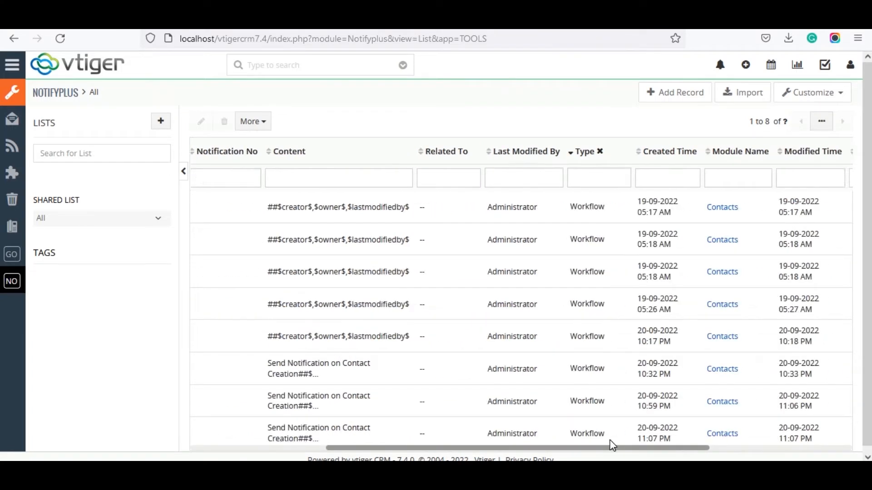
scroll(609, 444, left, 3)
click(232, 207)
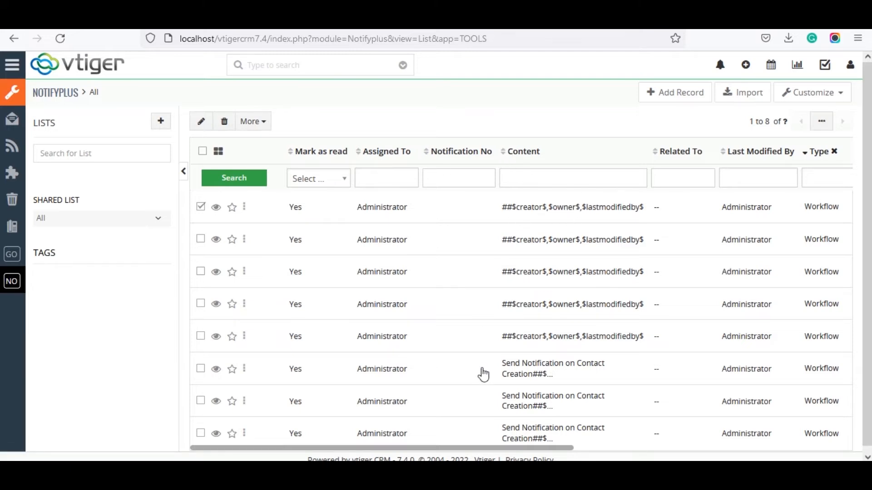
drag(483, 454, 585, 452)
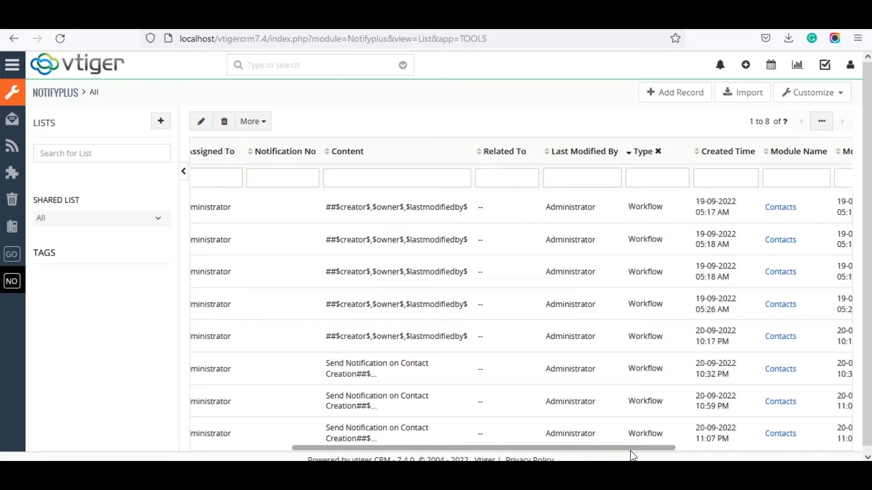
drag(631, 450, 753, 445)
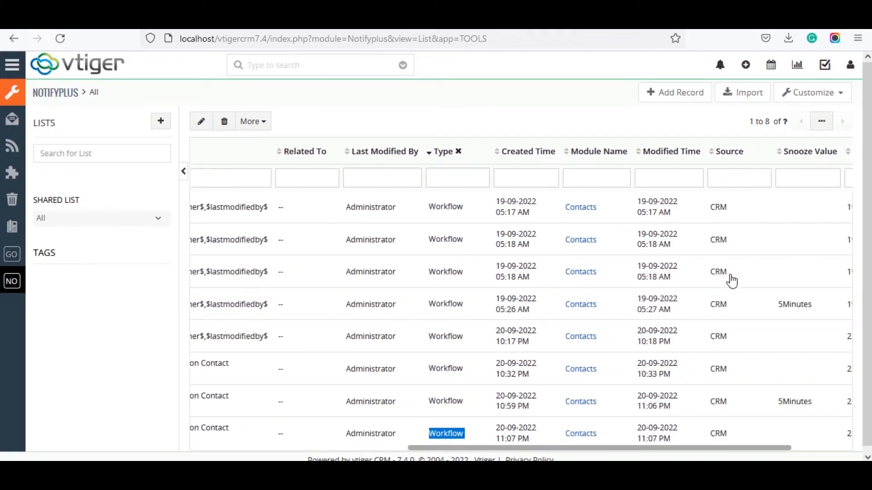
drag(700, 449, 799, 449)
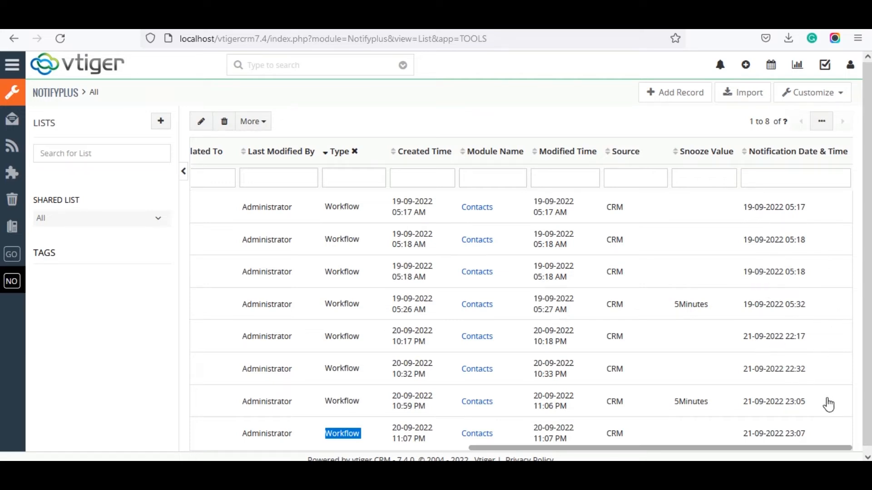
click(361, 433)
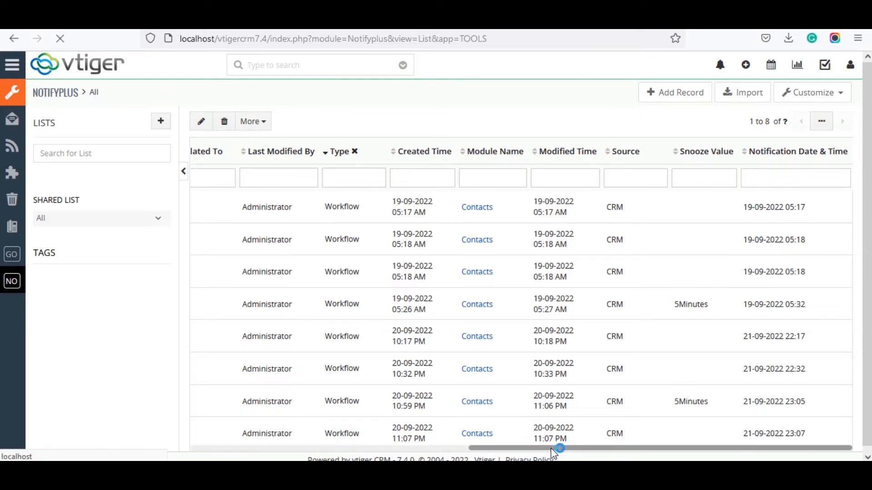
drag(558, 448, 509, 447)
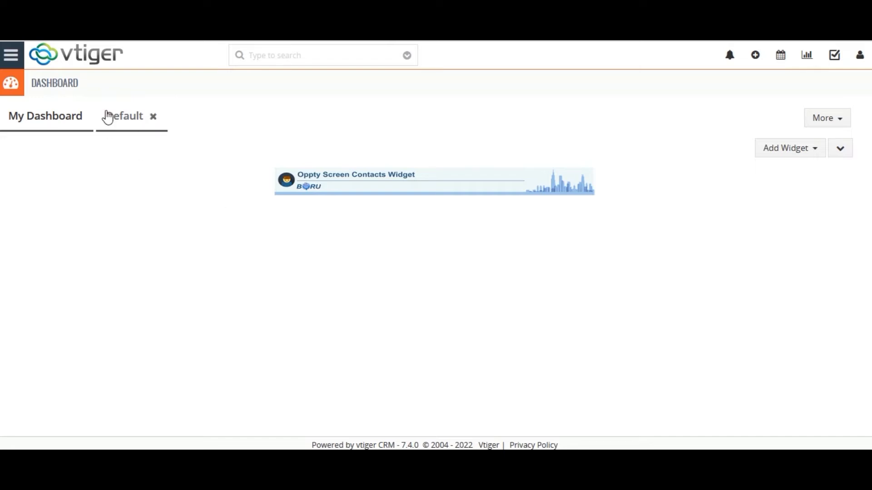
- Open the Notifyplus configuration page under Other Settings in the CRM settings
click(11, 55)
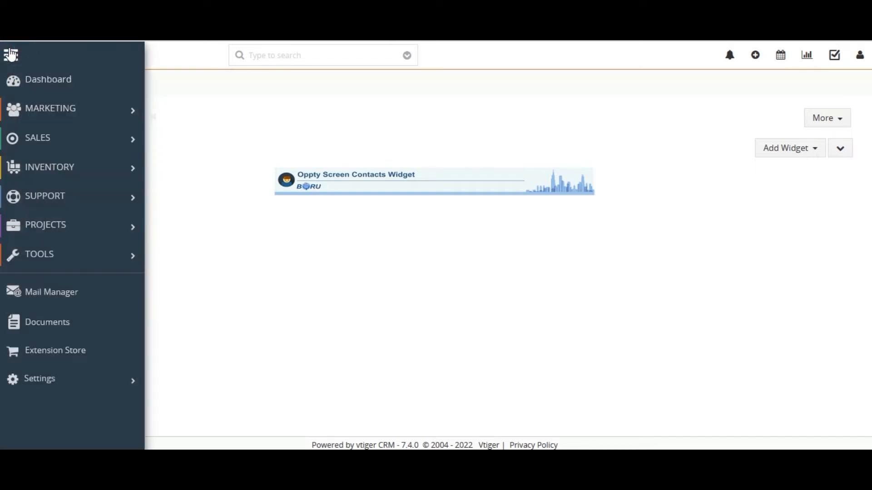
mouse_move(78, 379)
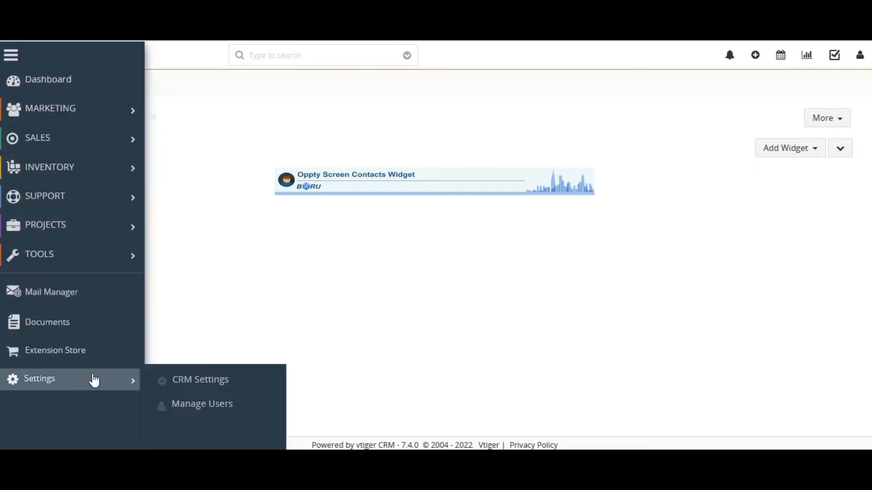
click(168, 381)
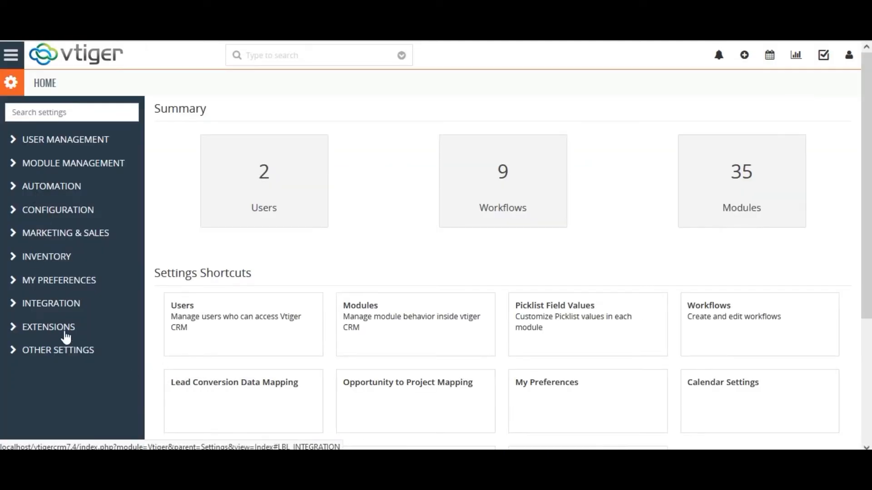
click(60, 351)
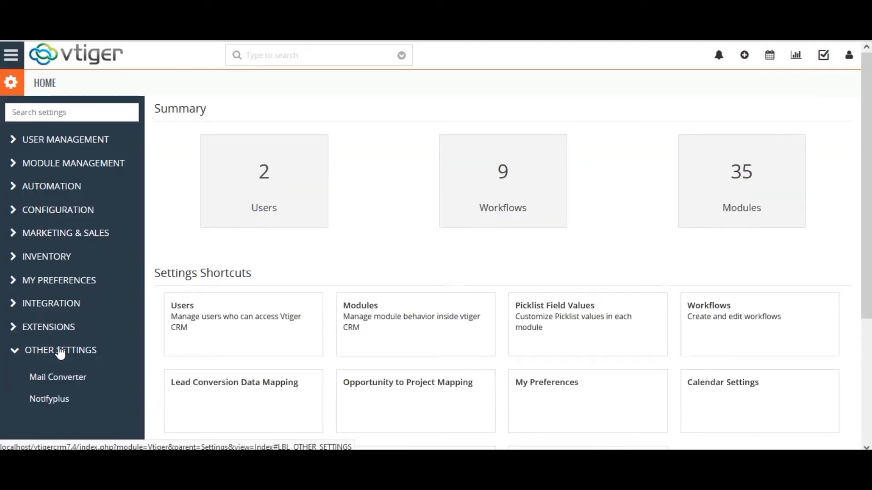
click(49, 399)
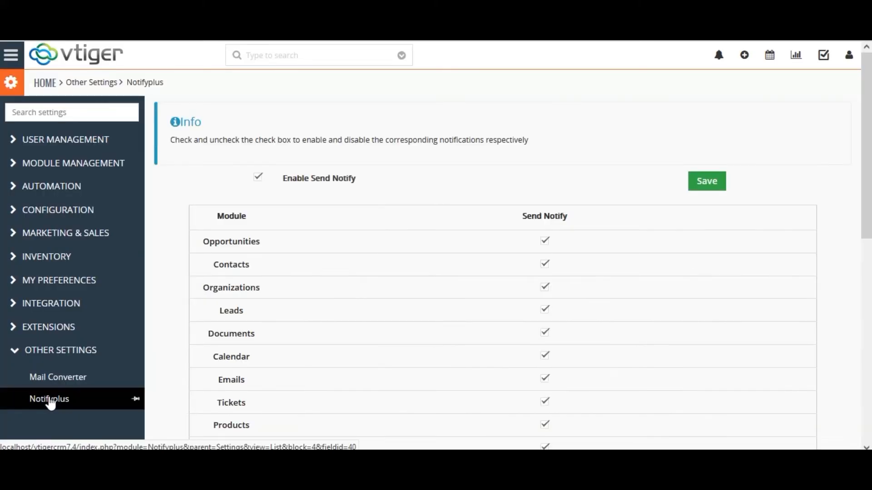
- Turn the Enable Send Notify option off and back on
scroll(259, 122, down, 2)
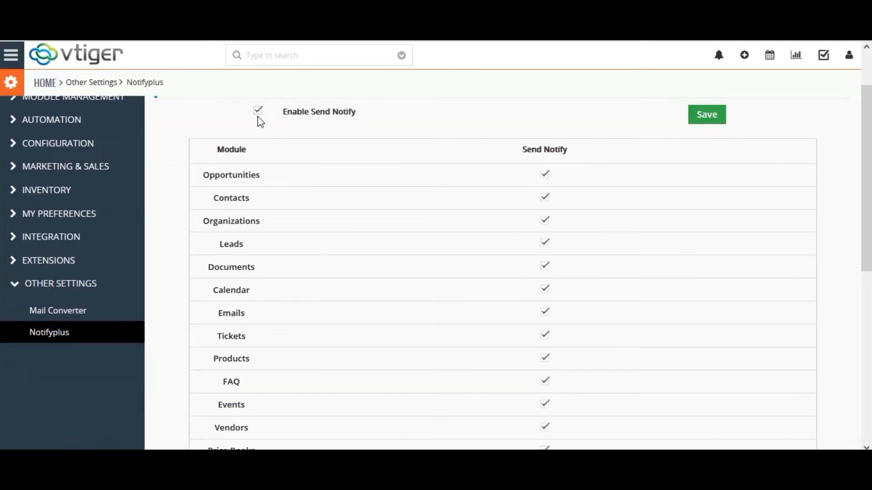
click(259, 111)
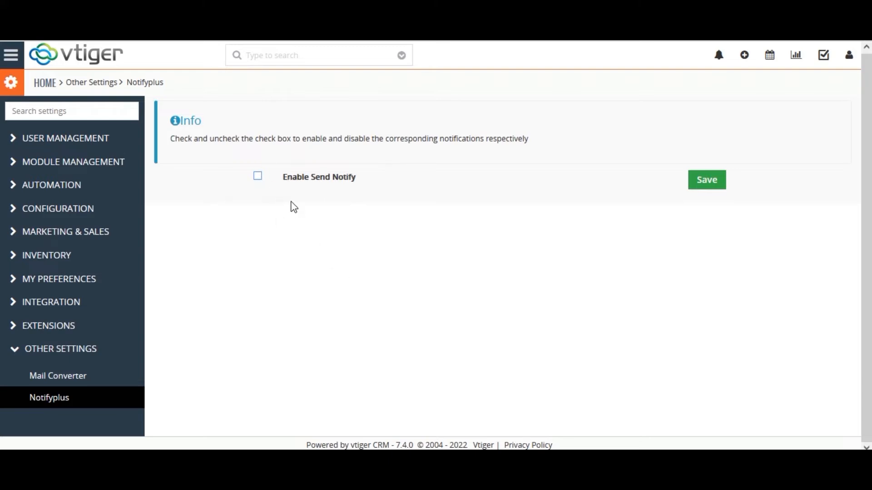
click(258, 177)
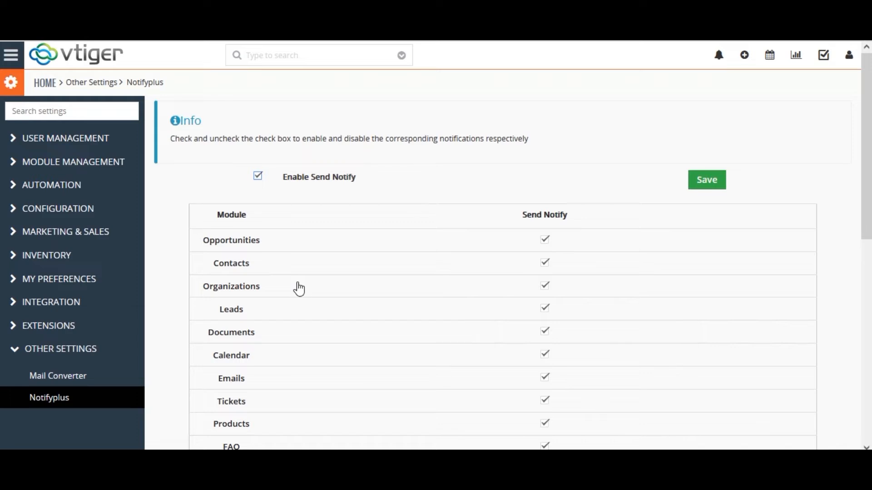
- Toggle Send Notify for Opportunities, Organizations and Documents, leaving them enabled, and save the notification settings
click(544, 240)
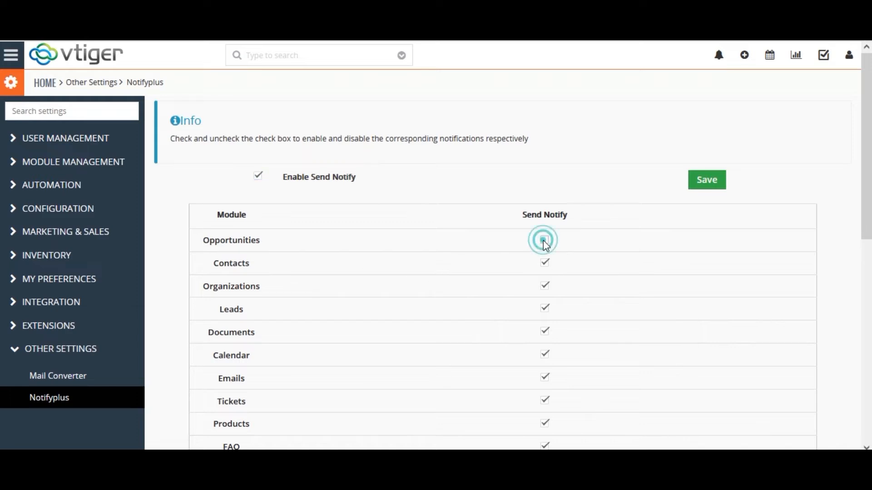
click(546, 288)
click(548, 333)
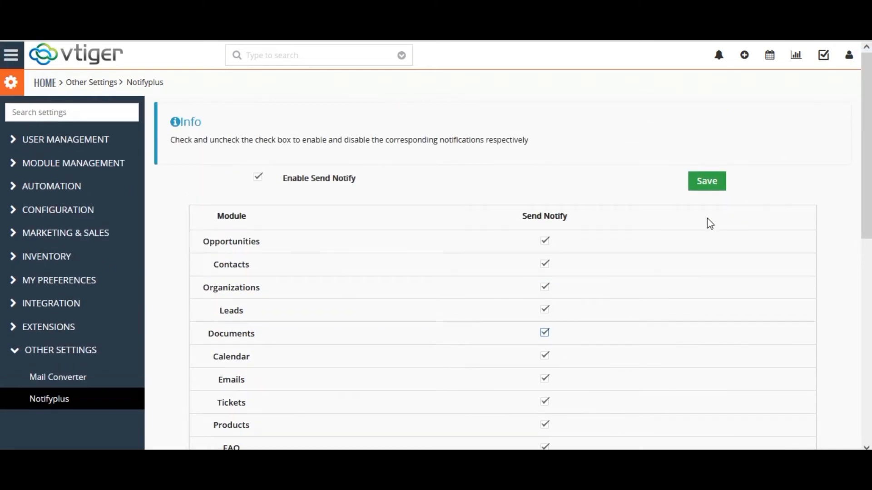
click(713, 184)
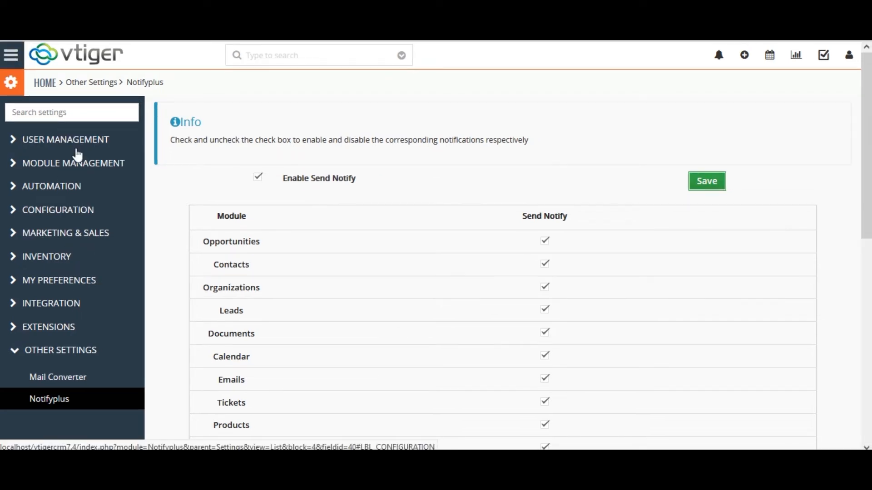
- Return to the CRM settings overview and open the Workflows list, showing the Contacts workflows
click(10, 54)
mouse_move(134, 262)
mouse_move(108, 387)
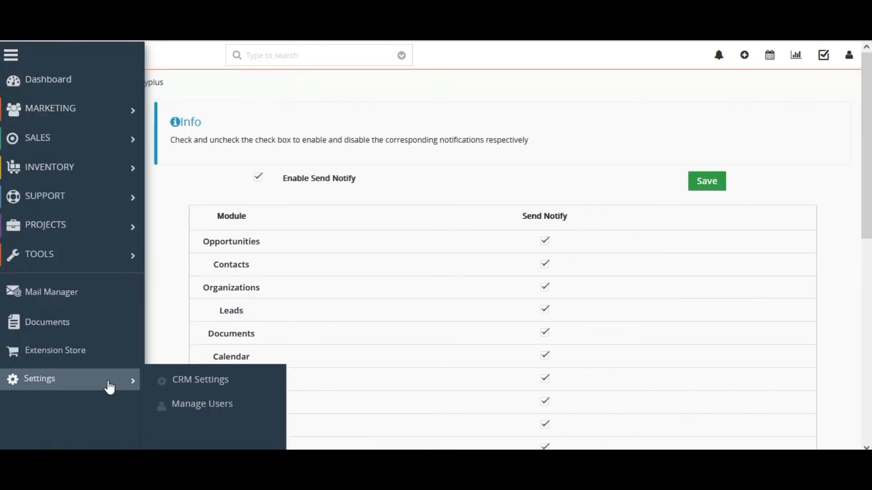
click(197, 385)
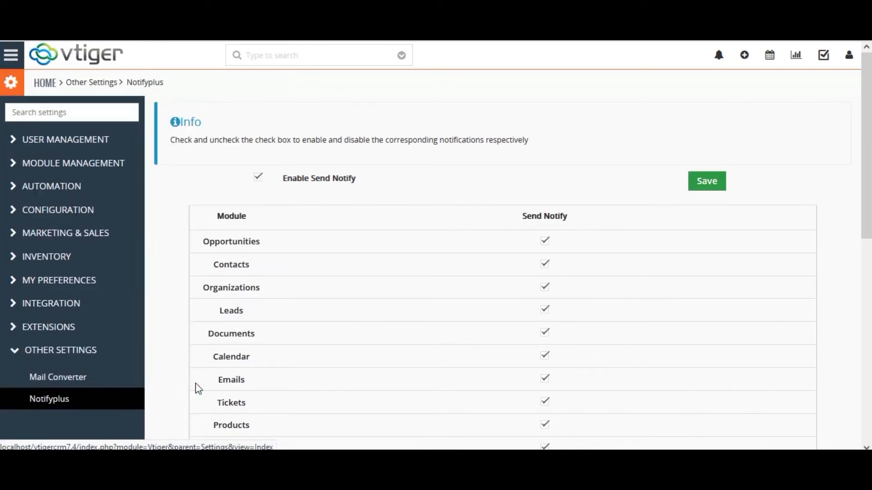
click(487, 180)
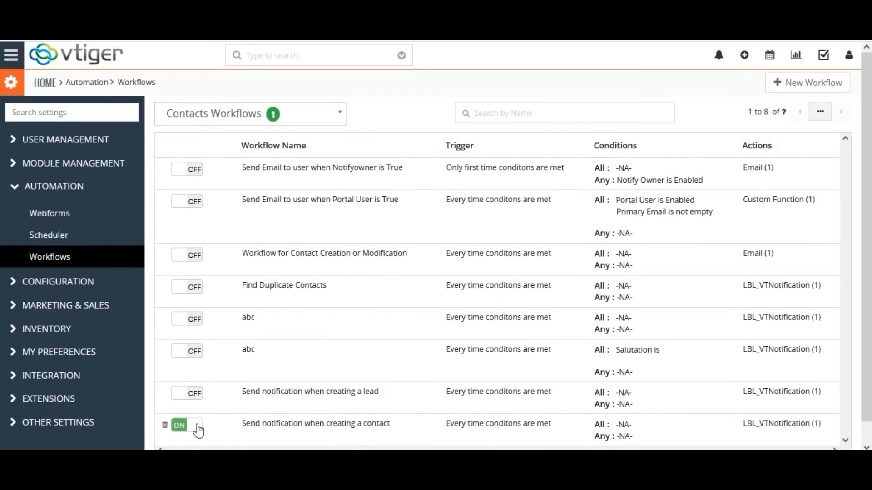
- Switch the "Send notification when creating a contact" workflow off and back on
click(198, 430)
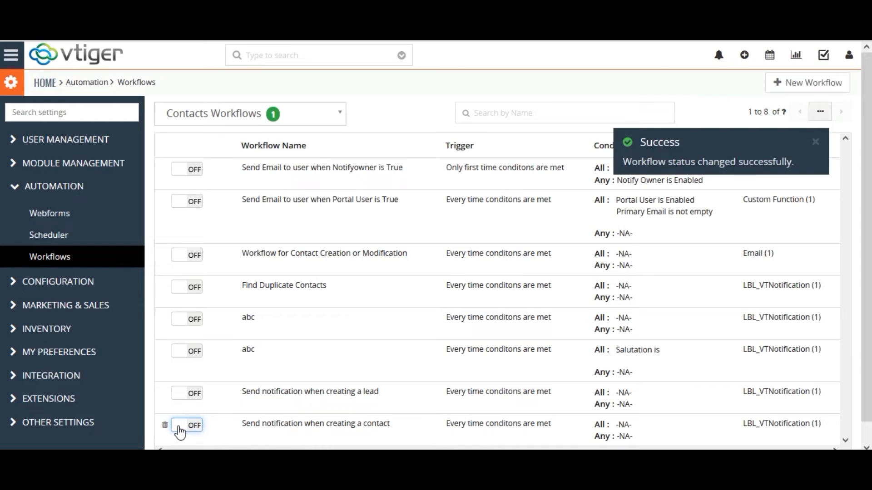
click(181, 429)
click(204, 424)
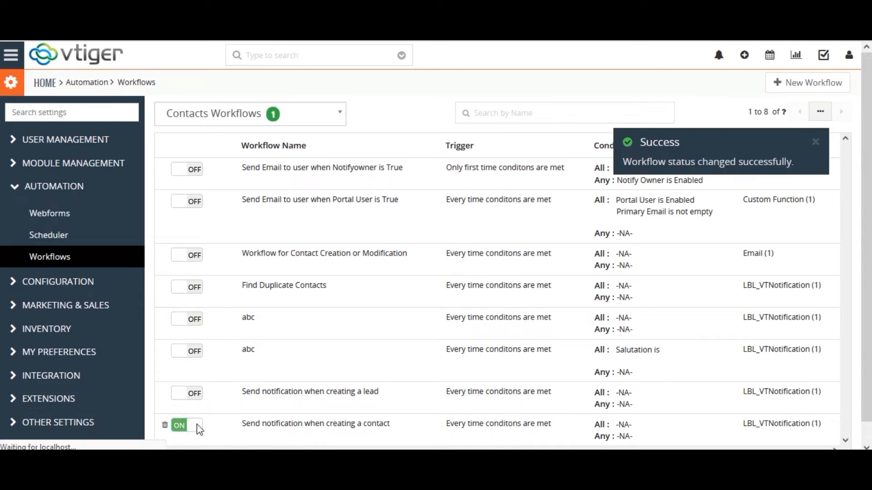
click(197, 424)
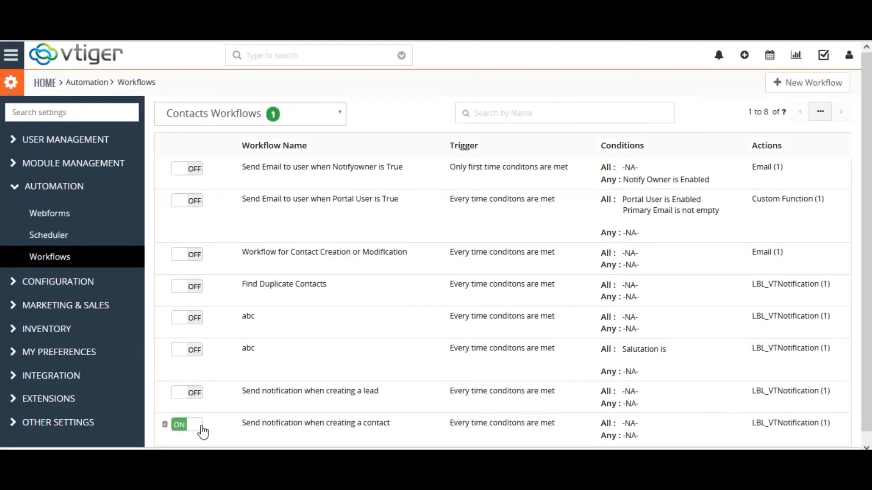
- Delete the "Send notification when creating a contact" workflow
click(164, 426)
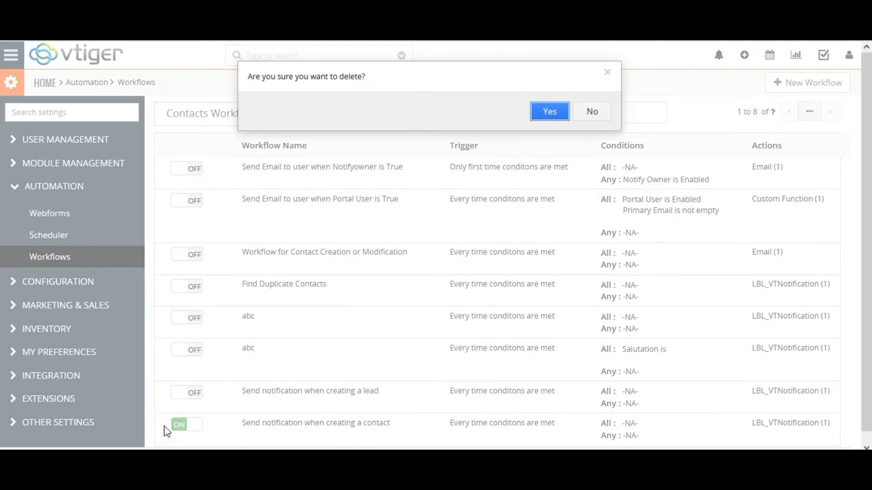
click(547, 115)
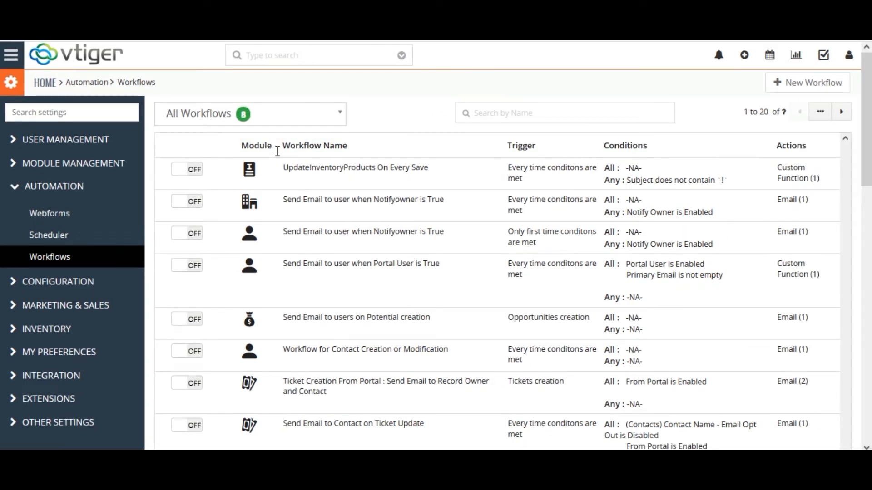
- Start a new workflow named "Workflow for creating a contact", described as "Send notification when a contact is created", with Contacts as target module
click(804, 84)
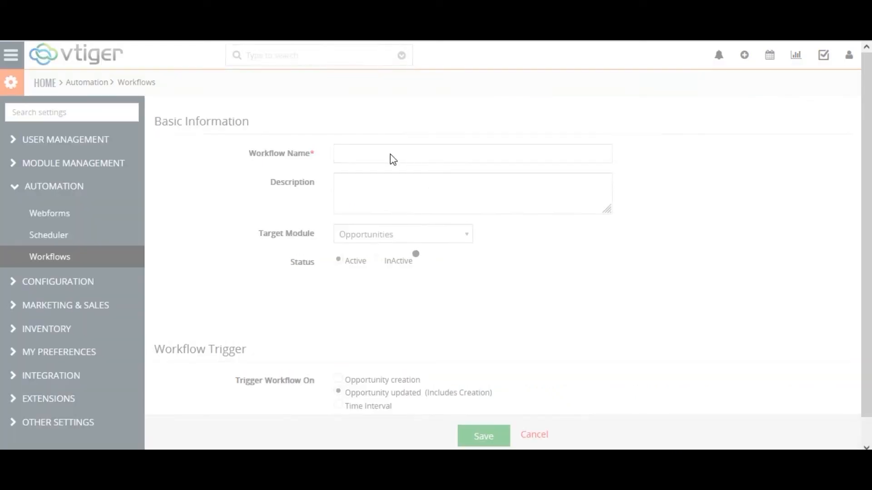
click(391, 154)
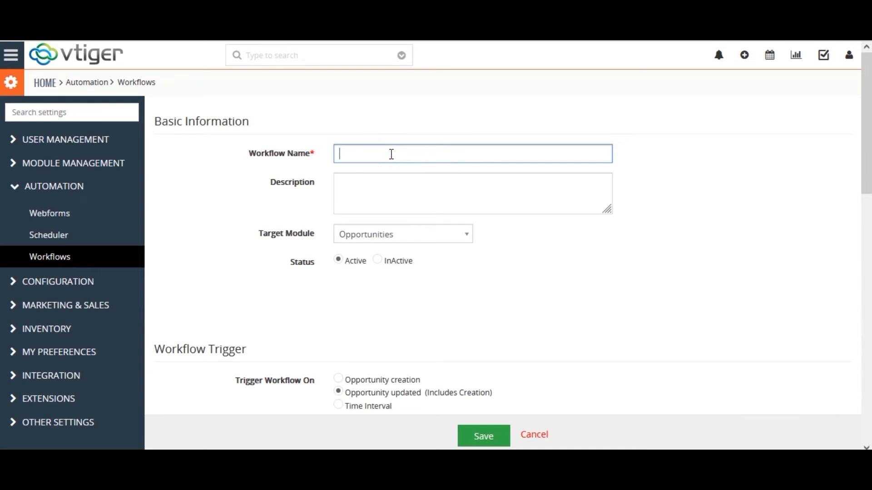
text(Workflow for creating a contact)
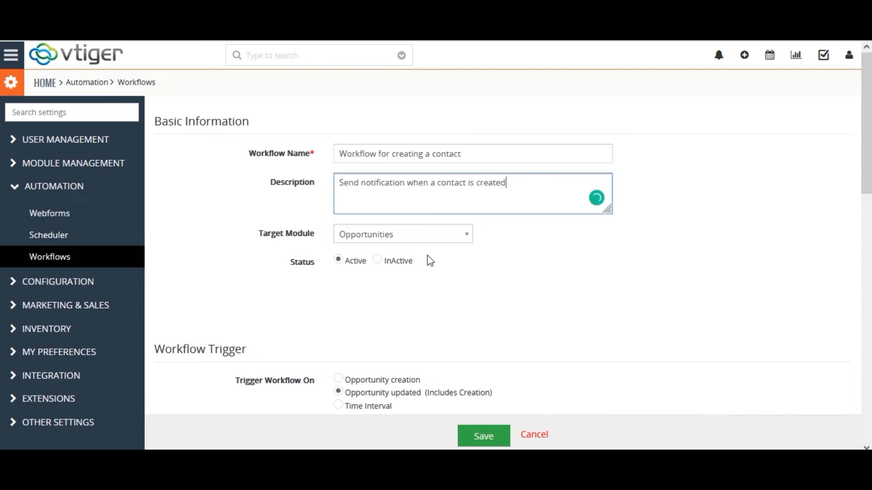
click(463, 236)
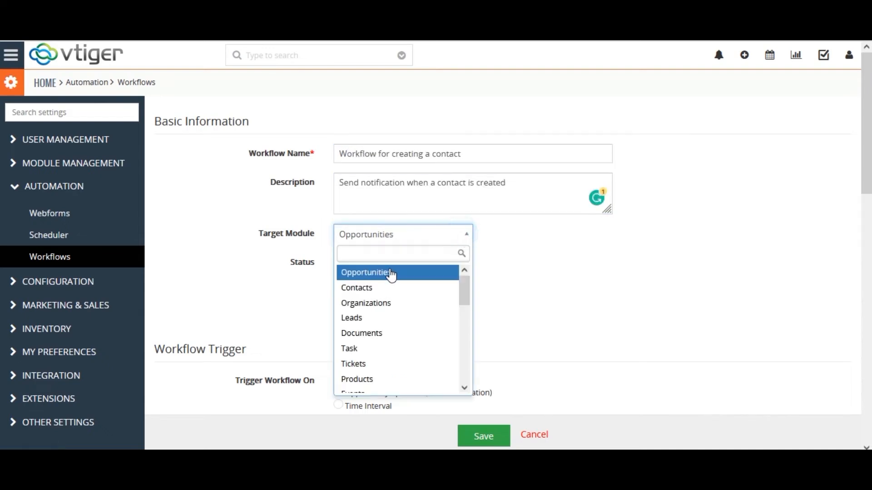
click(383, 293)
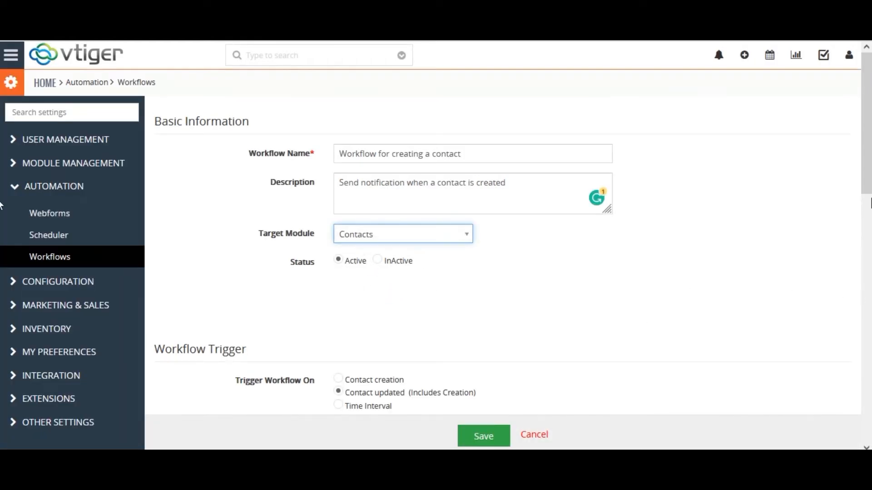
- Add a Send Notification action to the workflow, titled "Send Notification on contact creation"
scroll(867, 185, down, 10)
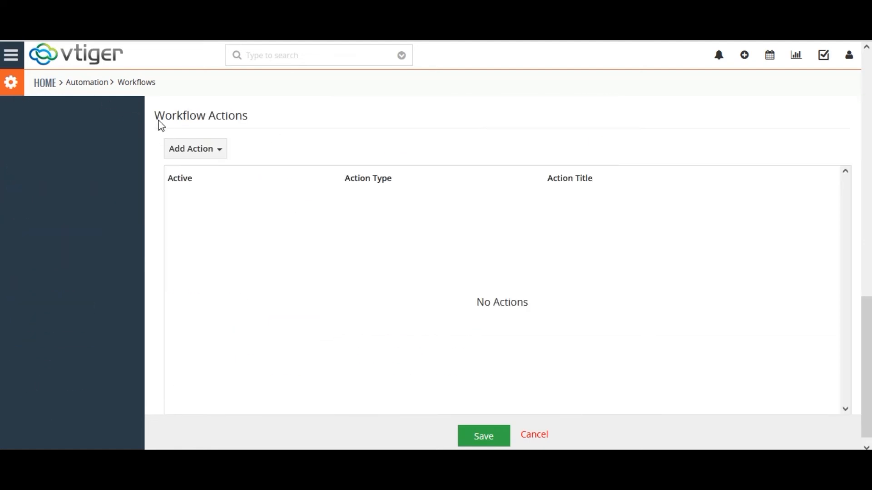
click(218, 151)
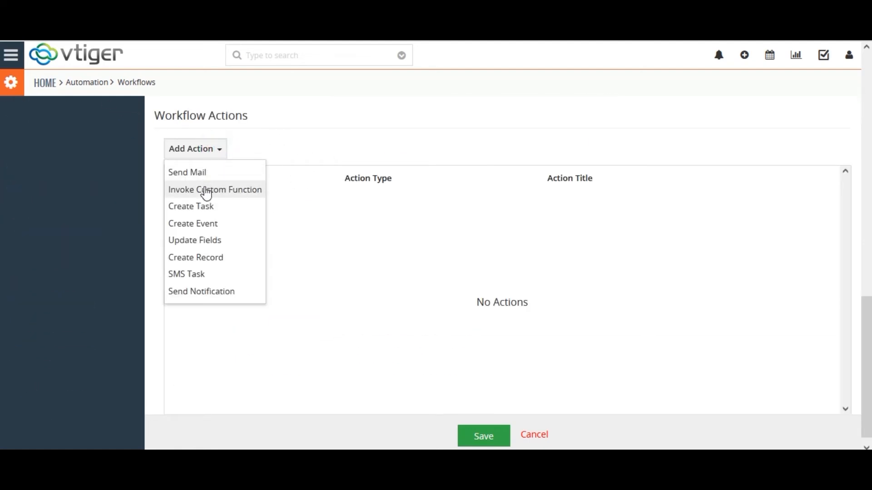
click(225, 294)
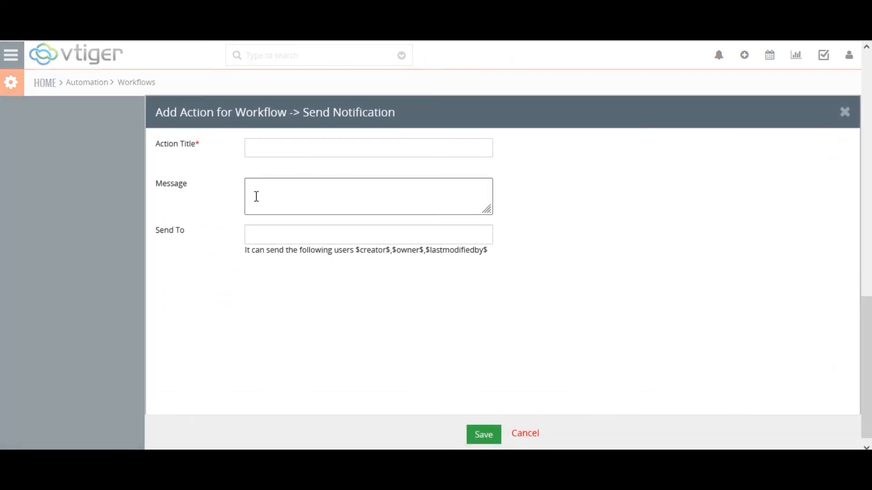
click(272, 143)
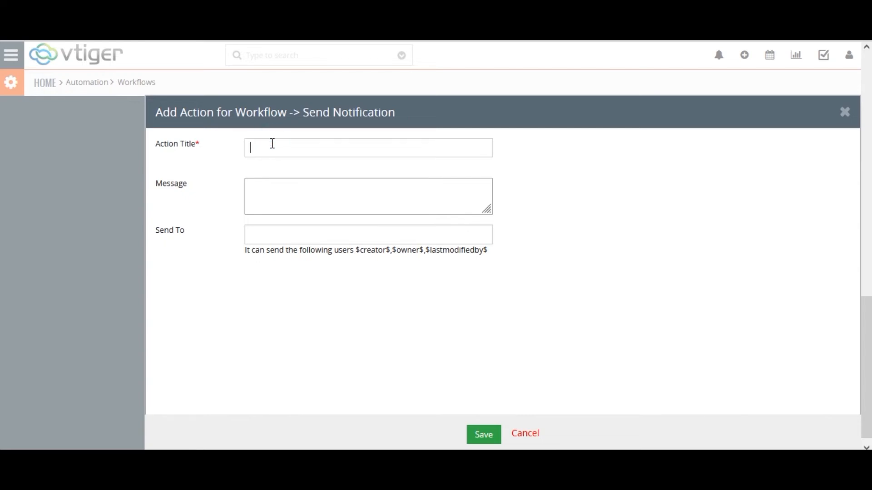
text(Se)
text(nd Notification on contact creation)
- Enter "Send Notification on Contact Creation" as the message of the notification action
click(255, 193)
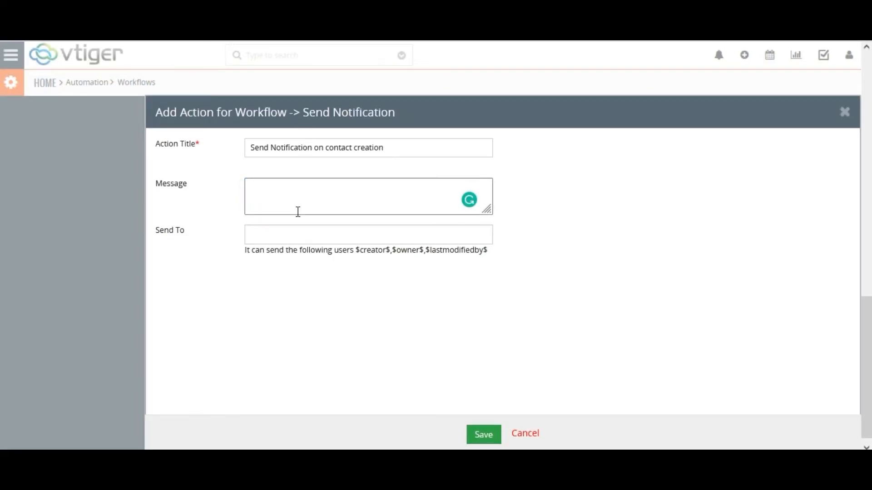
text(Send Notific)
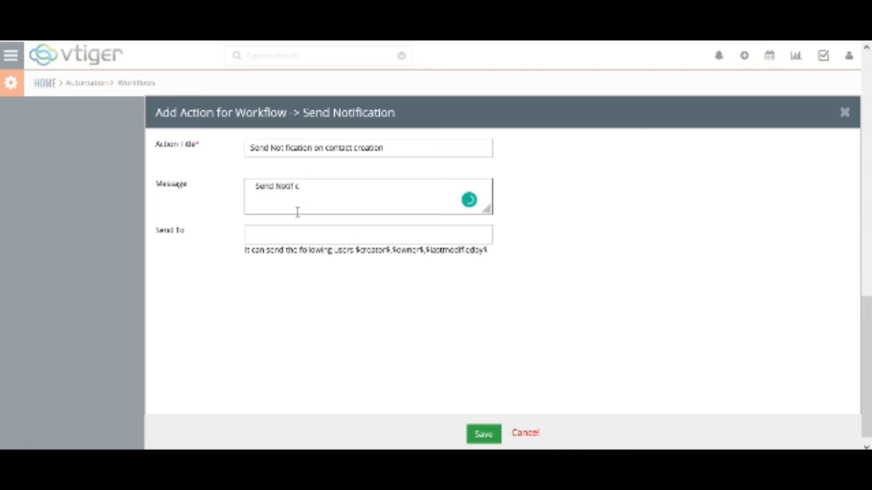
text(ation)
text(on )
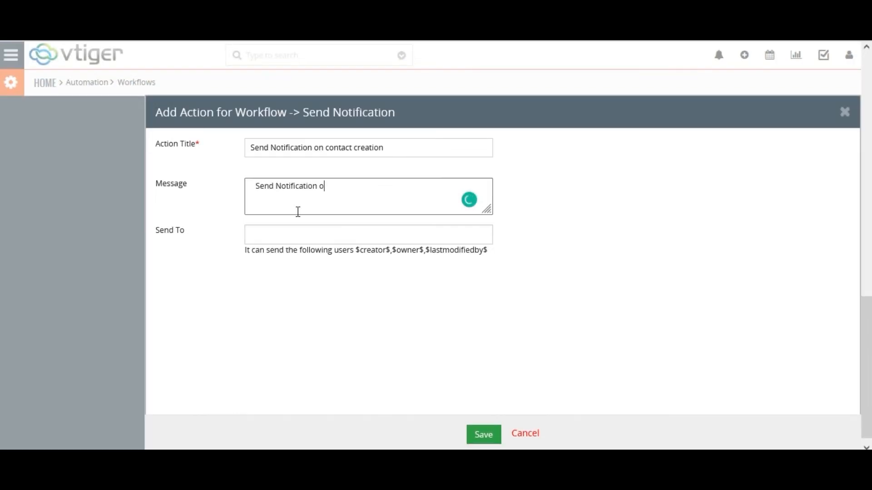
text(Contact Creation)
- Set the notification recipients to $creator$, $owner$ and $lastmodifiedby$, and save both the action and the workflow
click(300, 235)
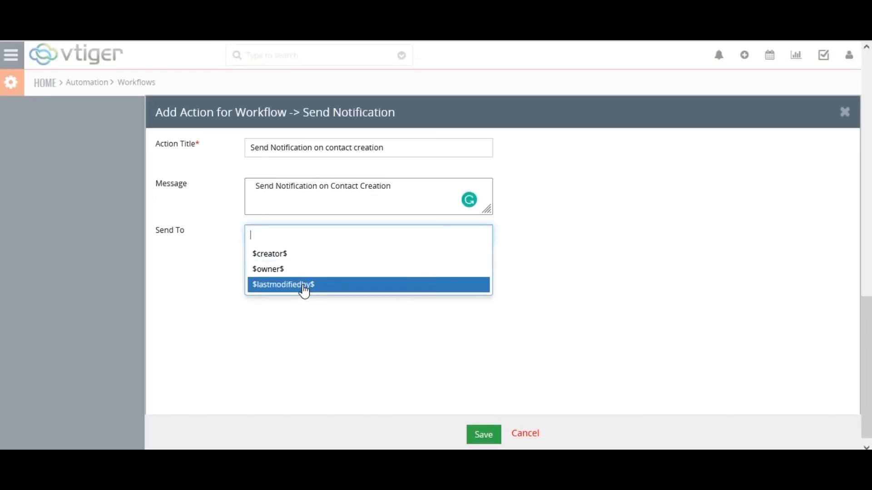
click(288, 253)
click(284, 258)
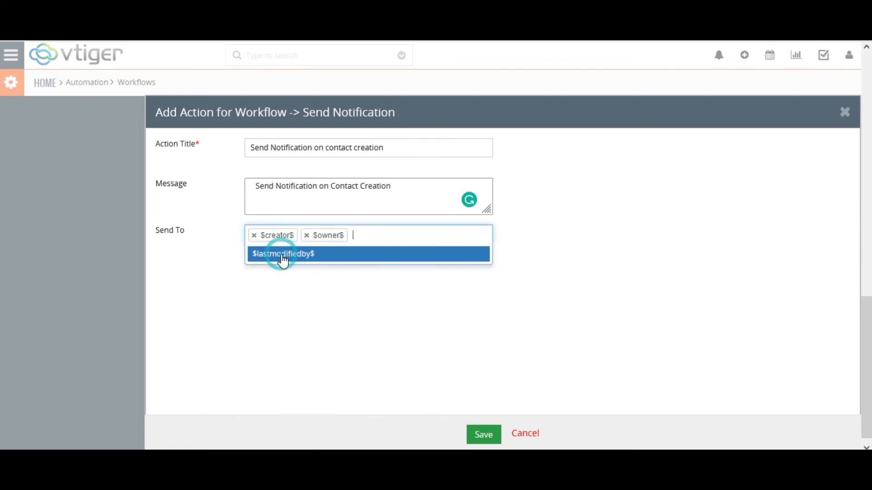
click(283, 260)
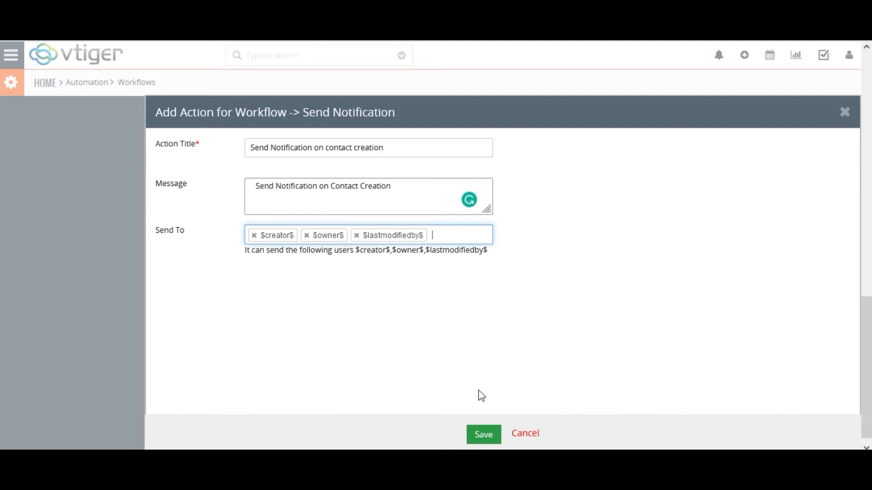
click(481, 434)
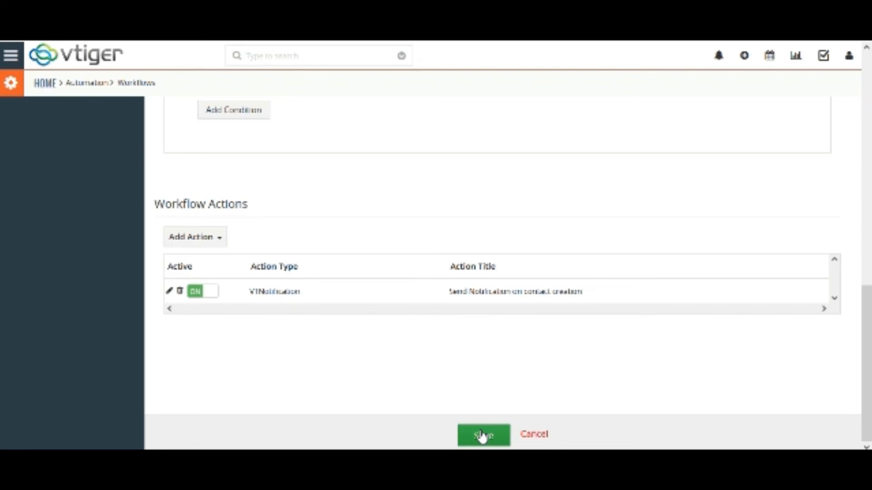
click(483, 437)
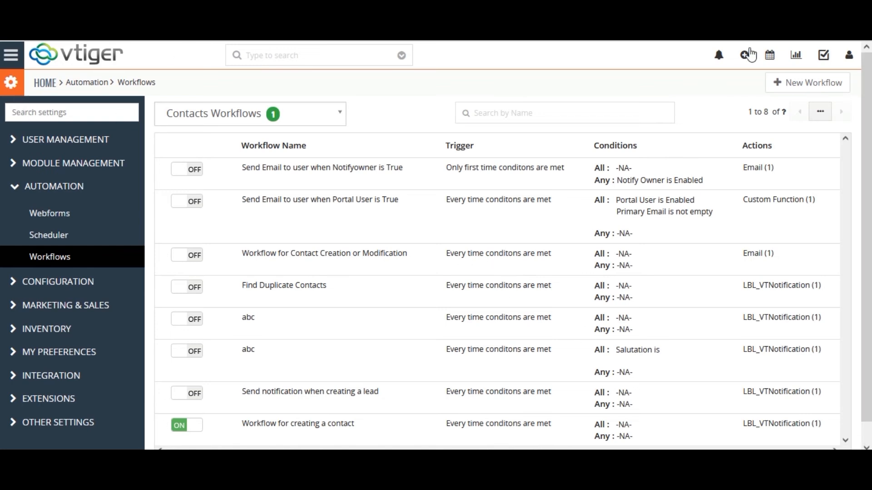
- Check the notifications, close them again and go to the Contacts list in Marketing
click(720, 56)
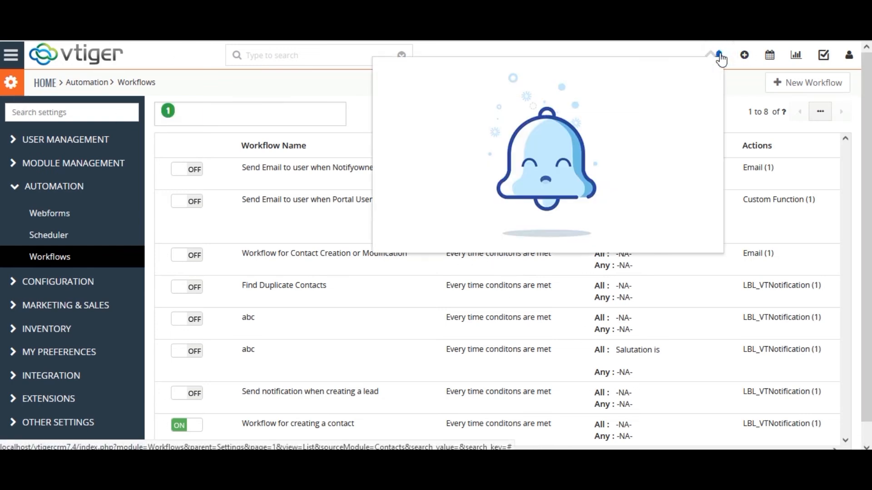
click(296, 54)
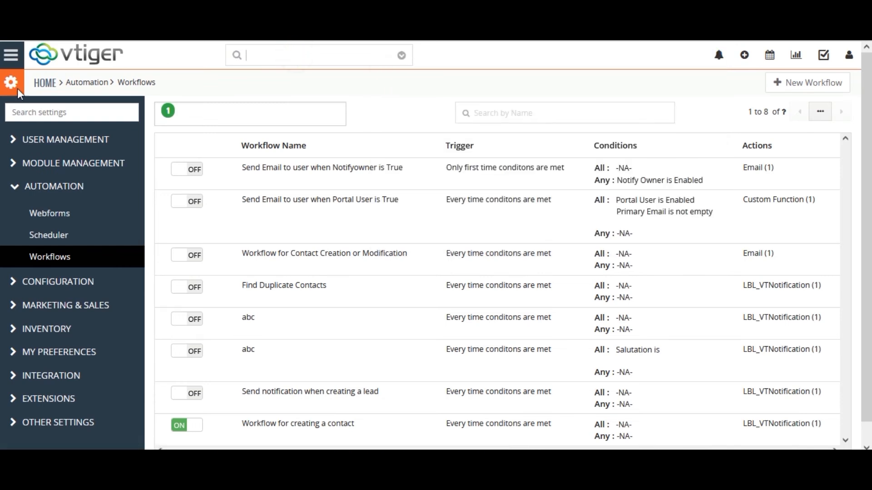
click(11, 58)
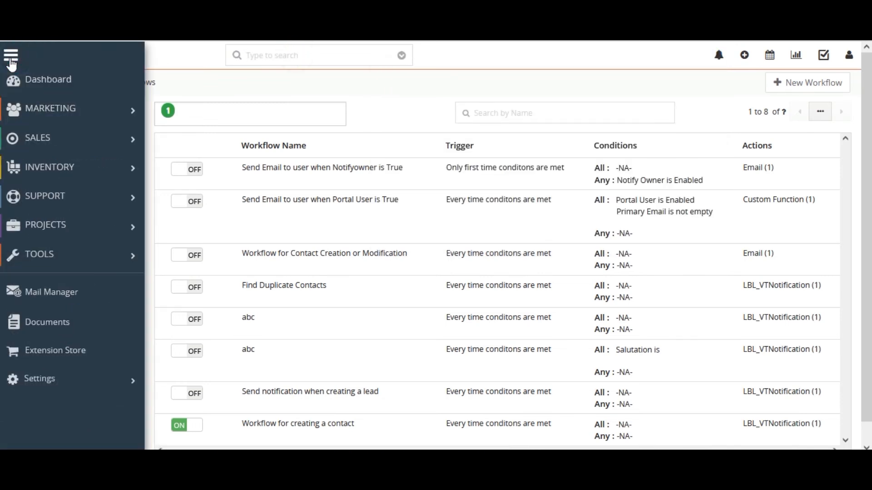
mouse_move(64, 111)
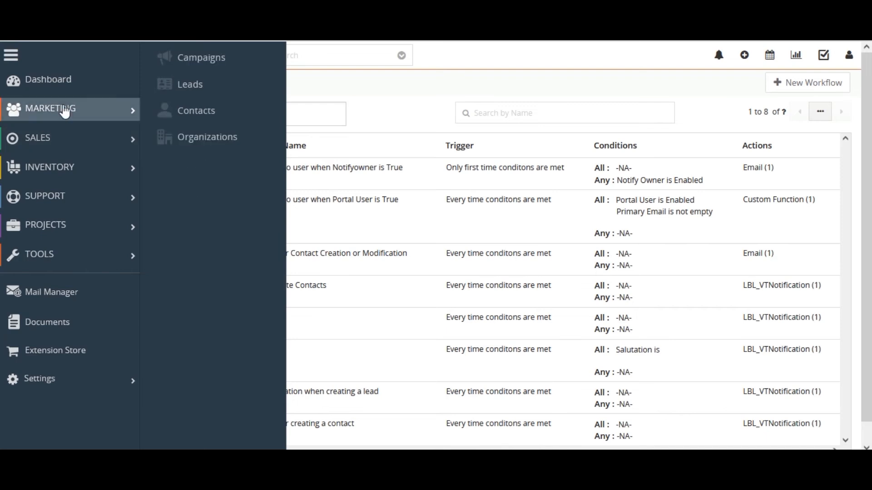
click(181, 113)
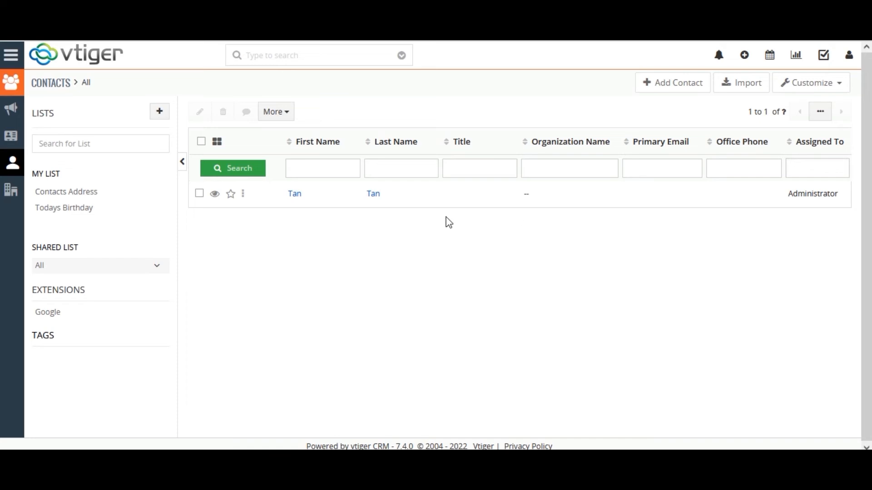
- Start a new contact with first name "Test" and last name "Contact"
click(666, 88)
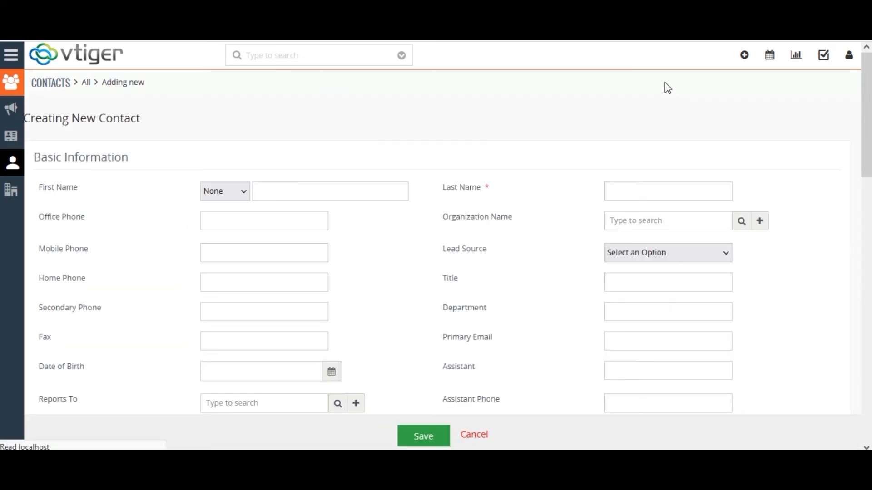
click(379, 177)
text(Test)
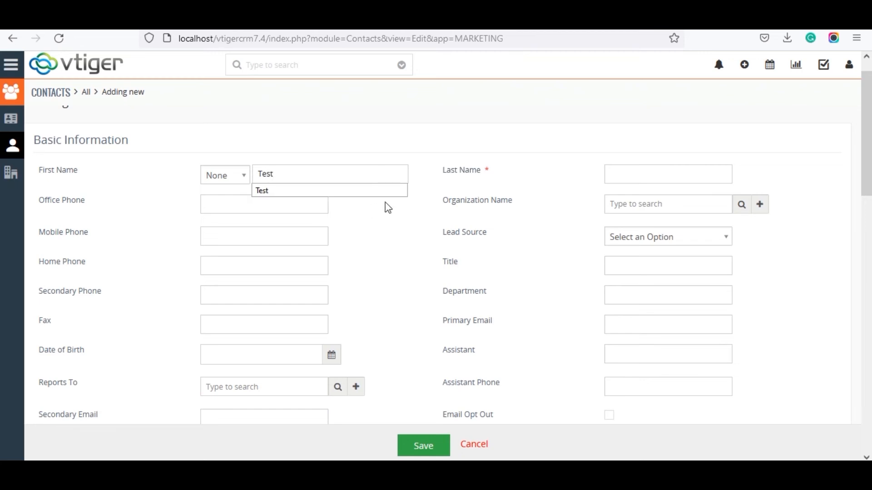
click(641, 182)
text(Contact)
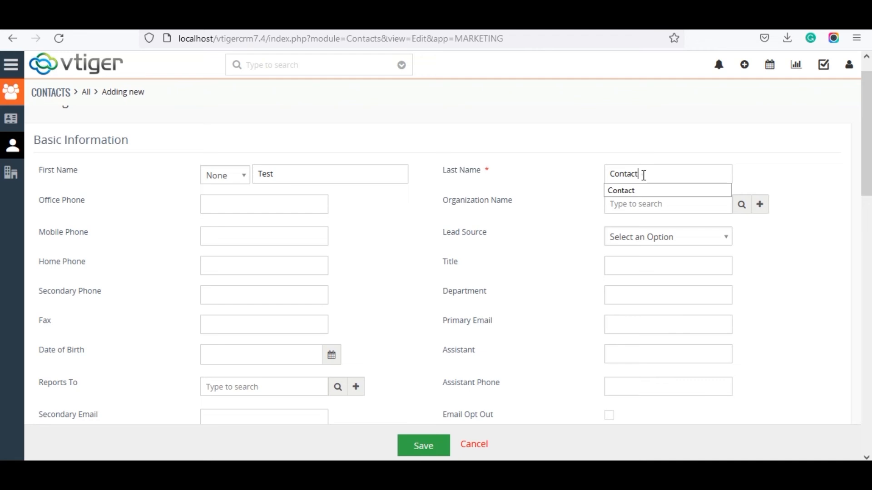
click(641, 182)
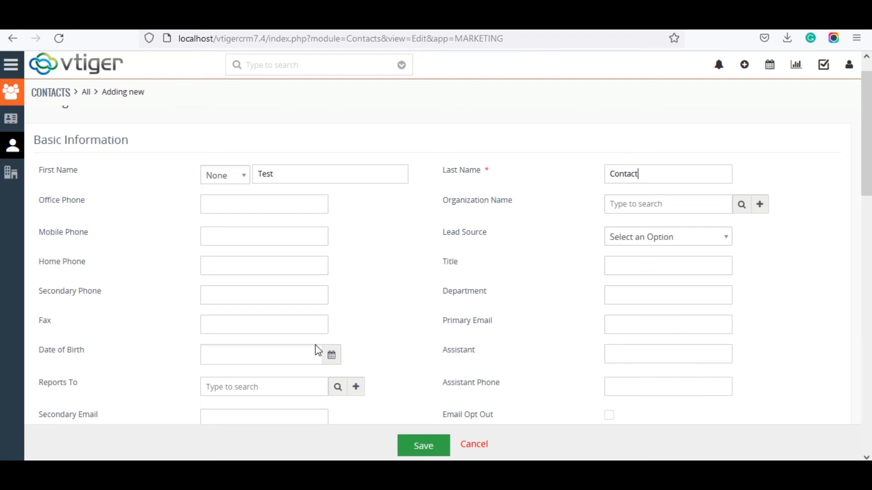
- Choose the non-administrator user as the contact's assignee and save the contact
scroll(868, 172, down, 5)
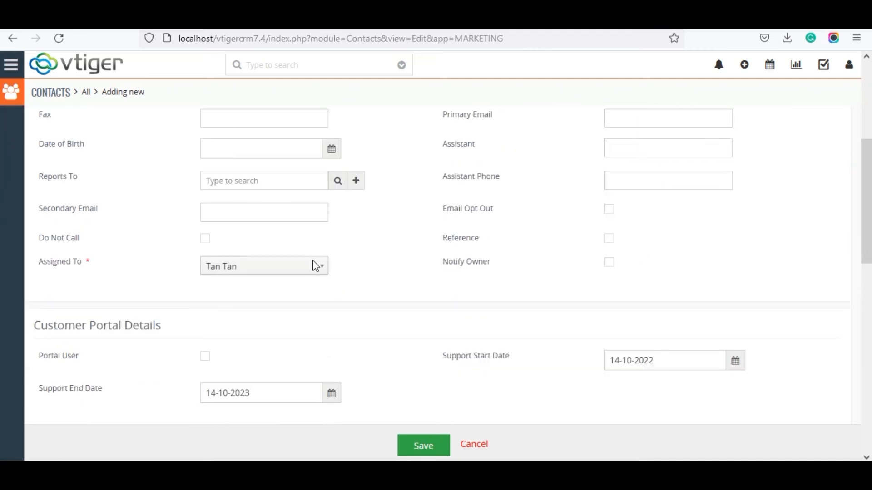
click(317, 269)
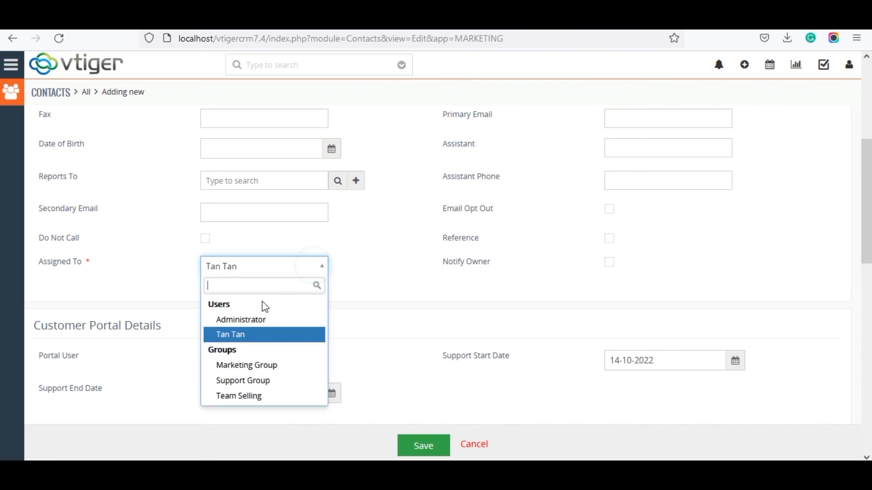
click(225, 334)
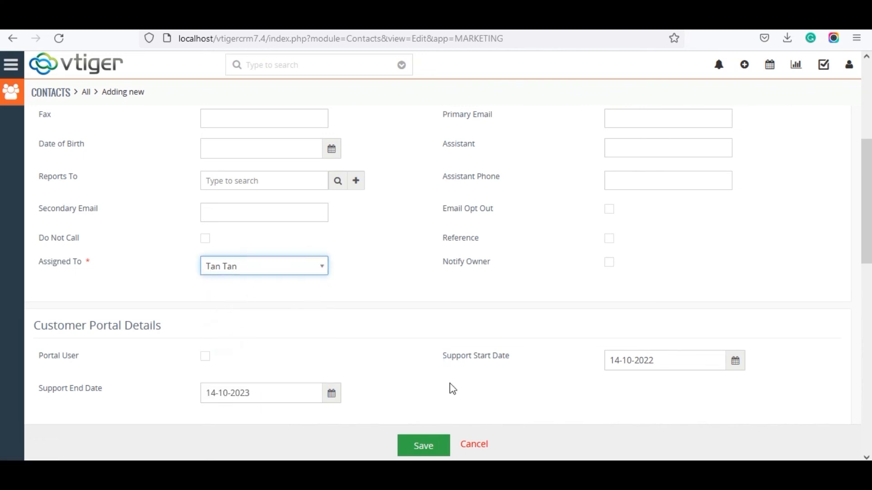
click(423, 447)
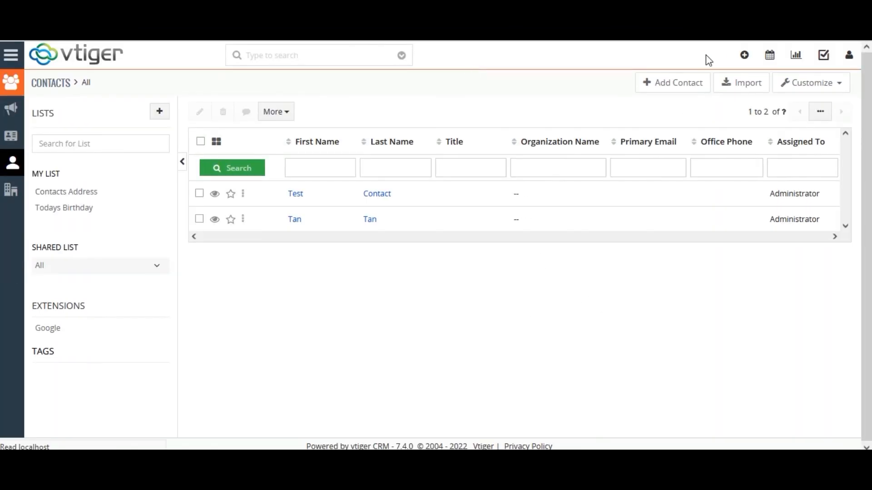
- Open the notifications and examine the entry for the Test Contact record and its available actions
click(715, 61)
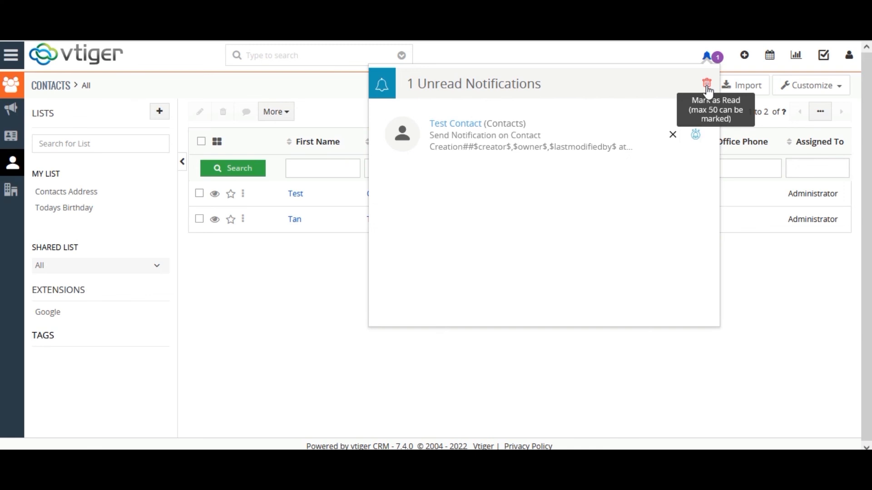
click(698, 137)
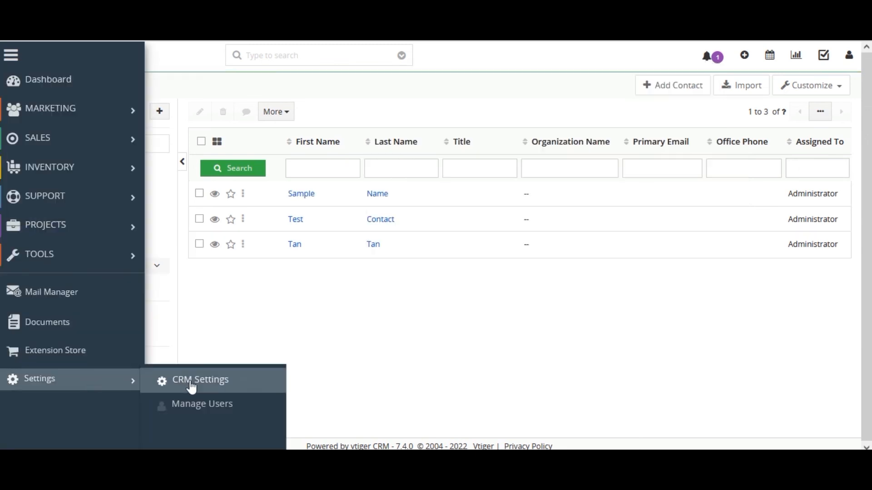
- Open the Notifyplus settings from the CRM settings, turn off Send Notify for Contacts and save the change
click(190, 381)
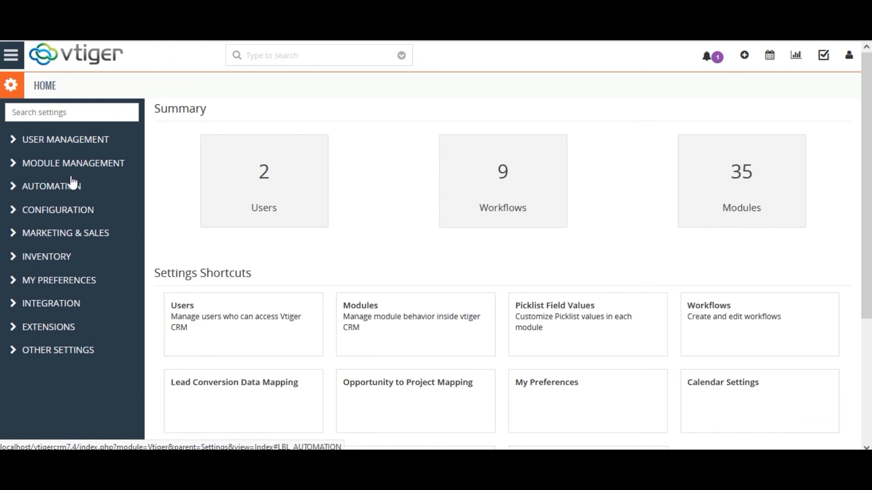
click(72, 350)
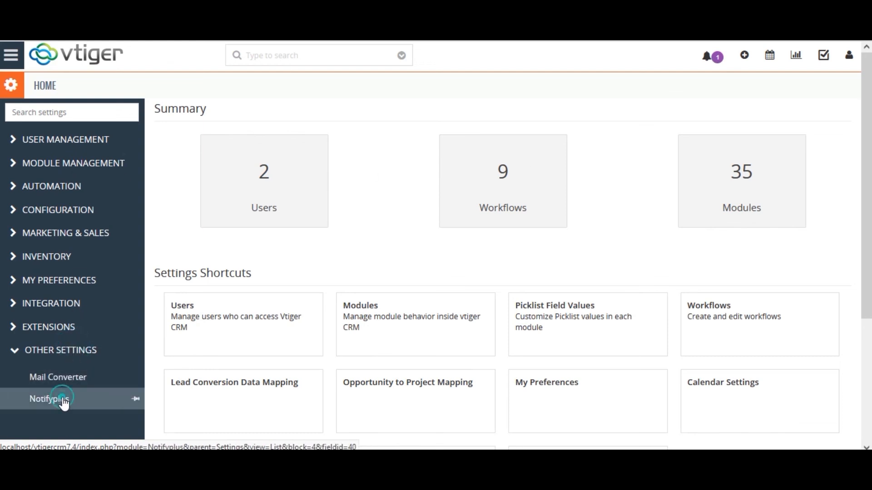
click(64, 402)
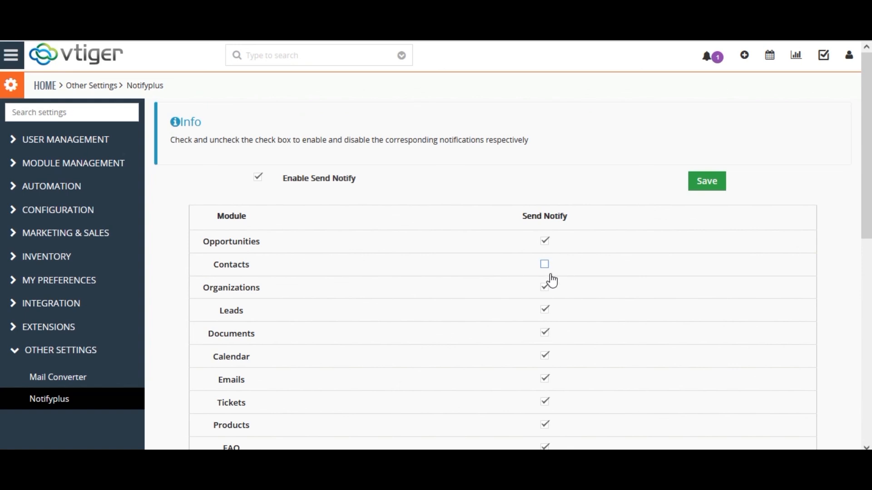
click(710, 184)
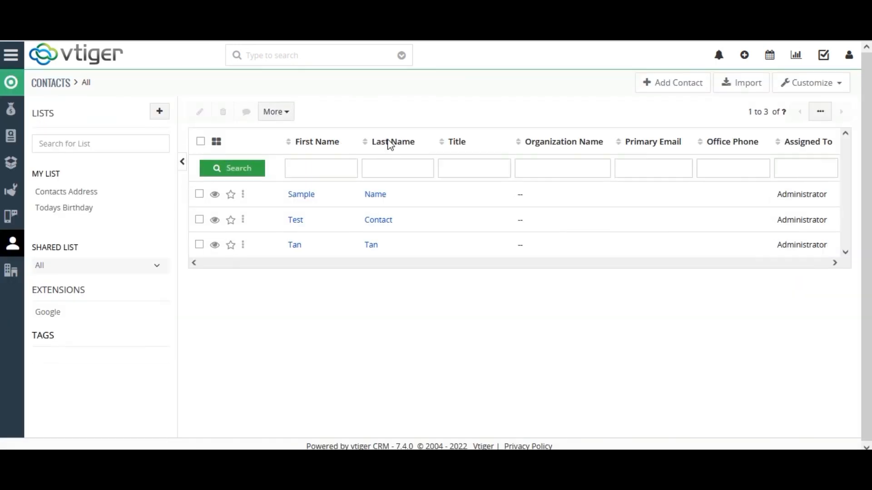
- Create and save a contact with first name "Demo" and last name "Contact", and open the notifications to check for an alert
click(676, 83)
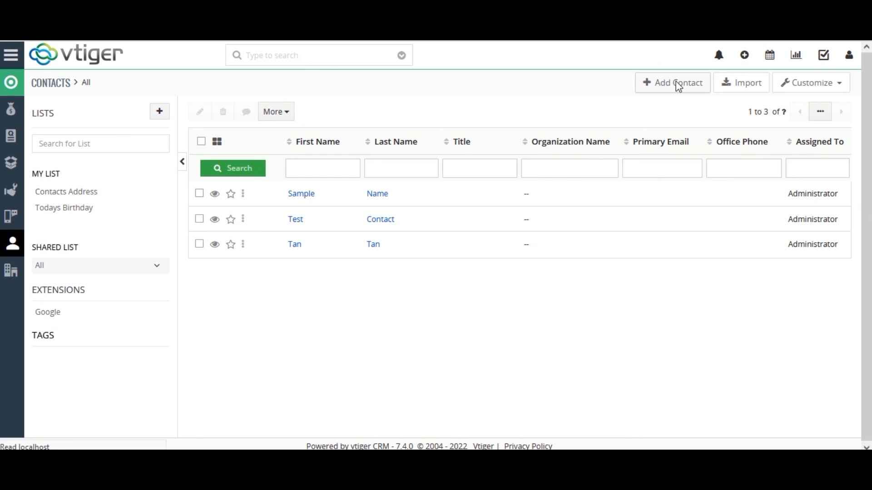
click(326, 194)
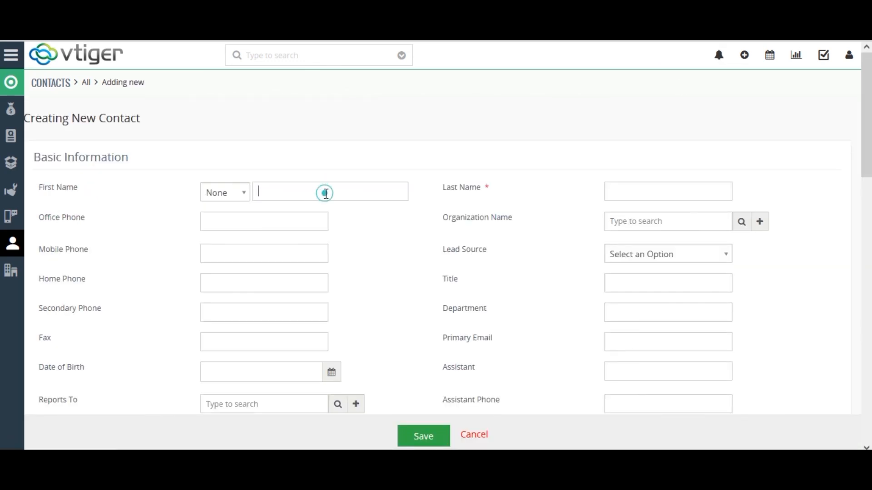
text(Demo)
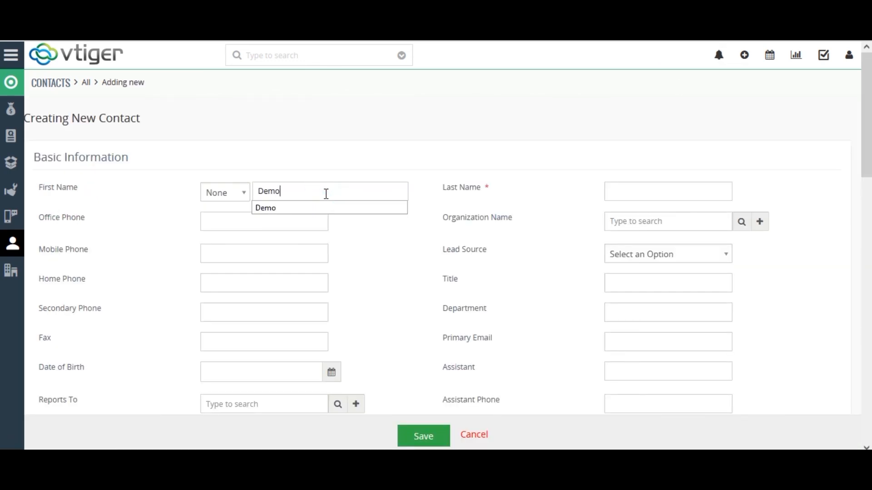
click(640, 192)
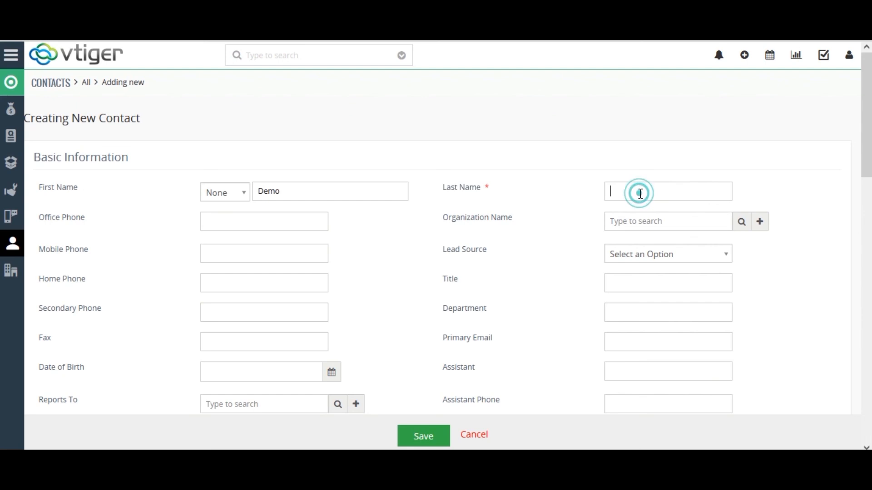
text(C)
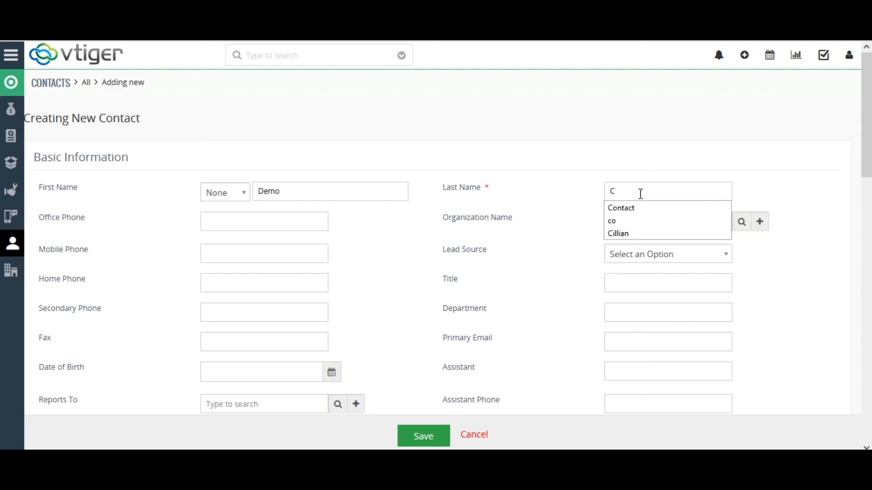
text(onta)
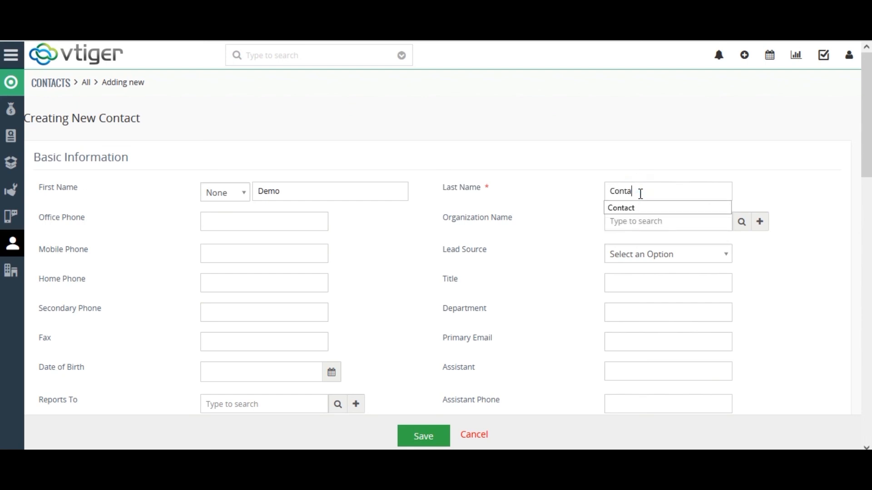
text(ct)
click(640, 208)
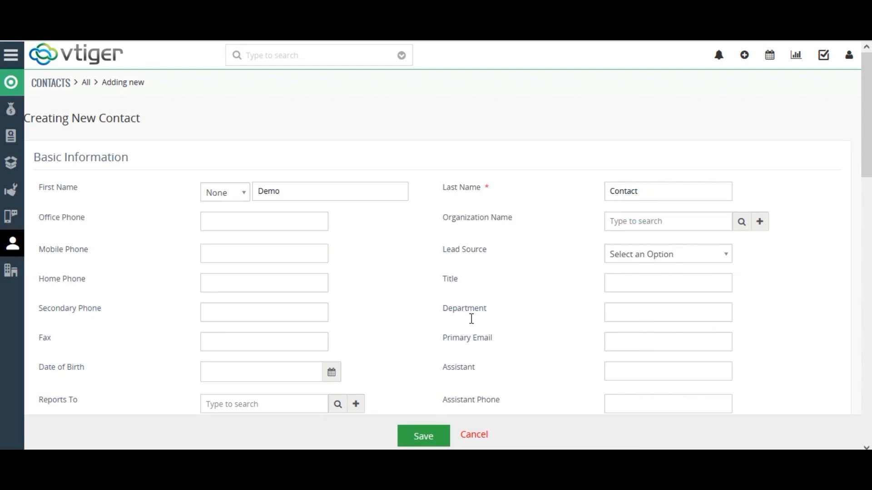
click(423, 435)
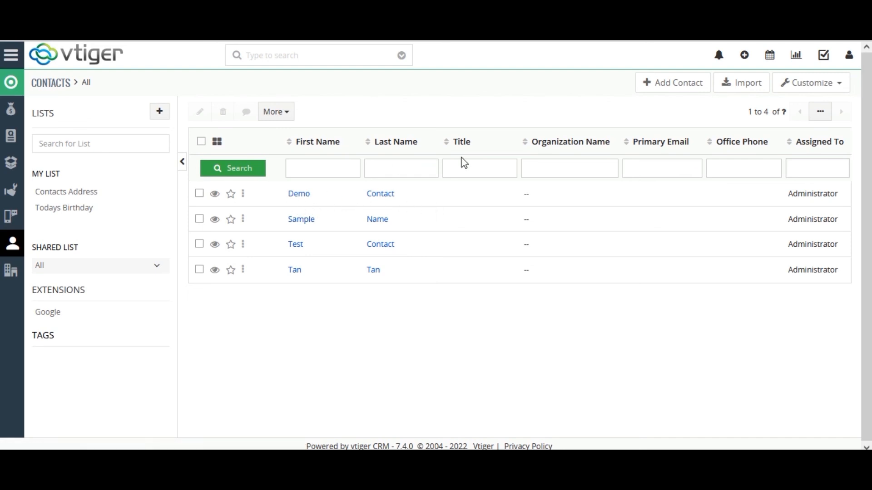
click(719, 56)
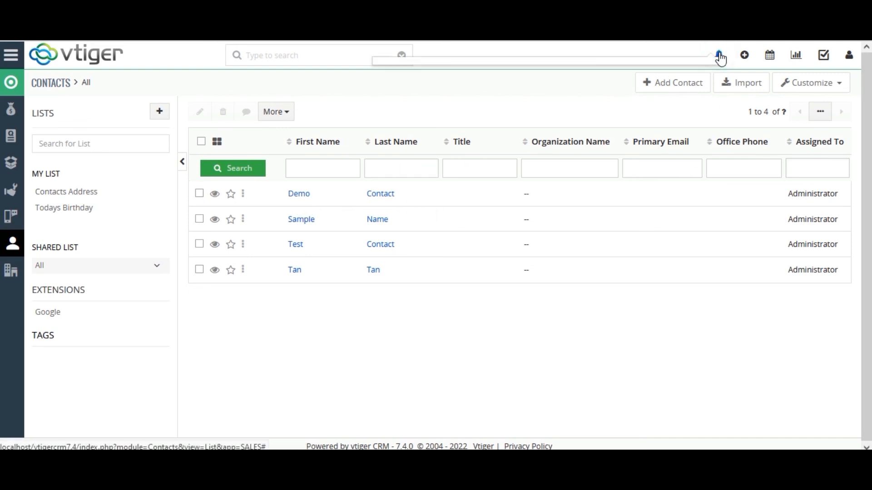